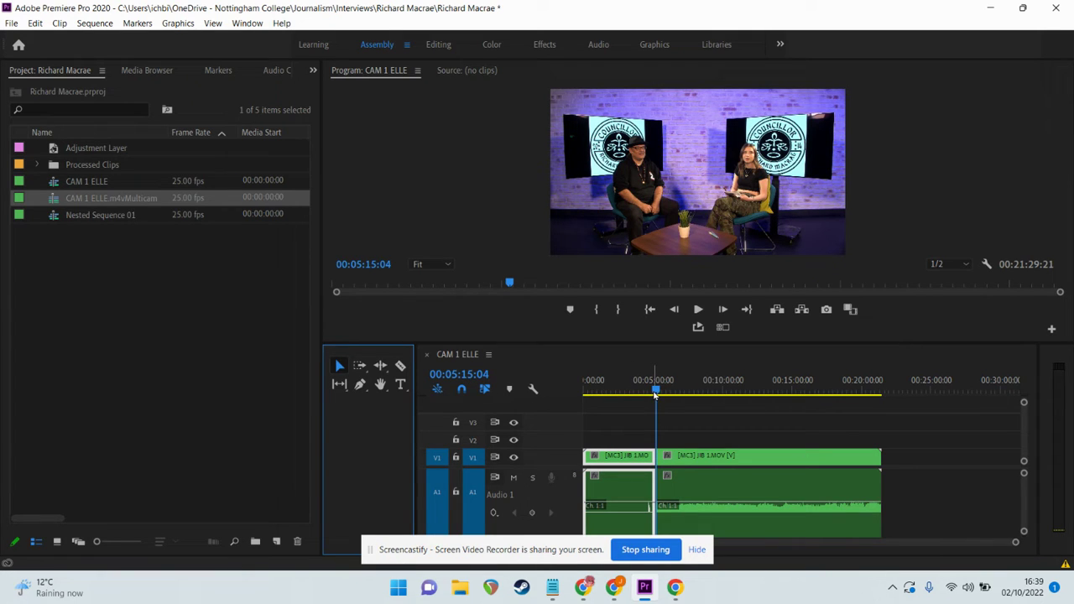
Step: Split the interview clip with the Razor tool at 00:05:52:16
click(655, 393)
drag(655, 393, 664, 392)
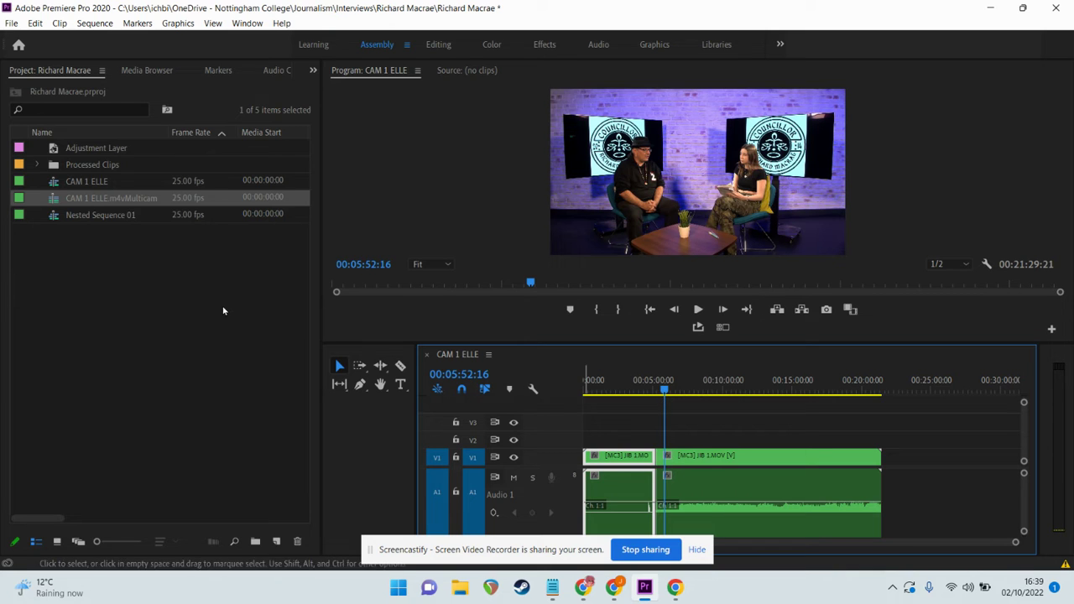
click(400, 366)
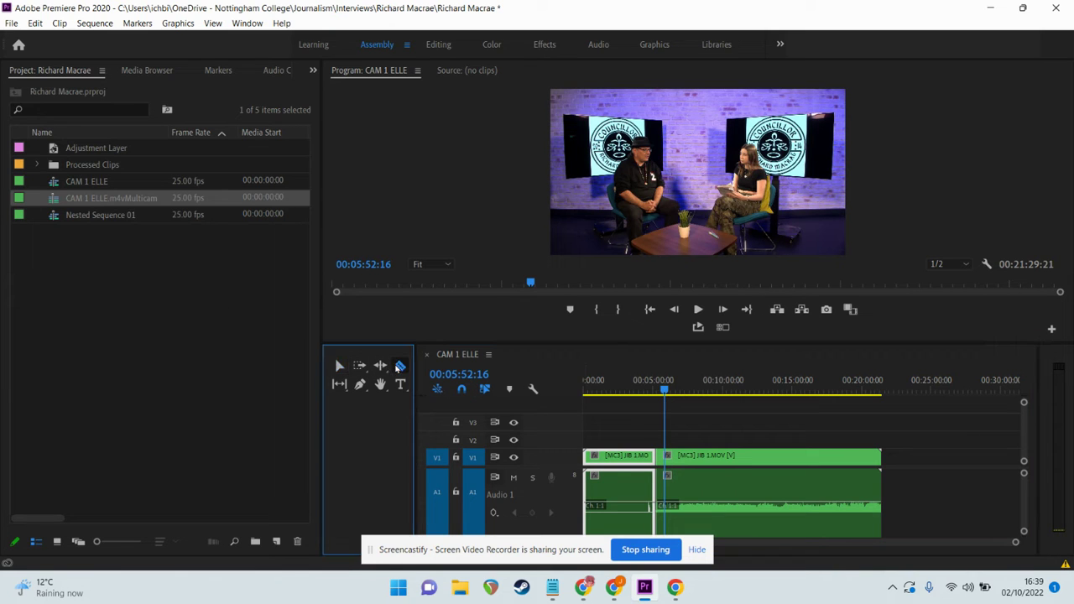
click(667, 505)
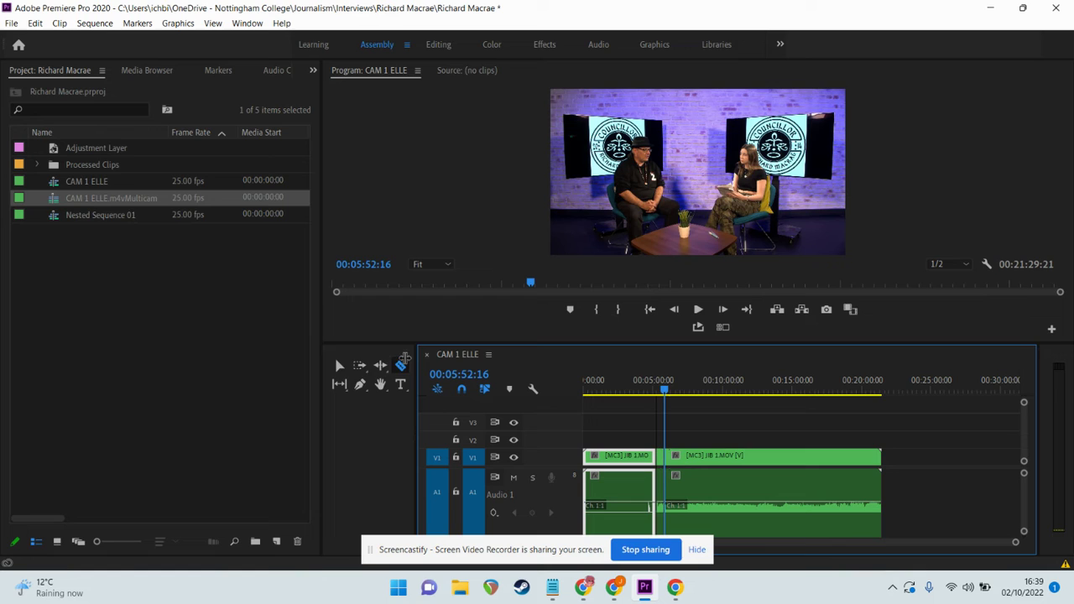
Step: Delete the opening clip and drag the remaining footage to the sequence start
click(339, 366)
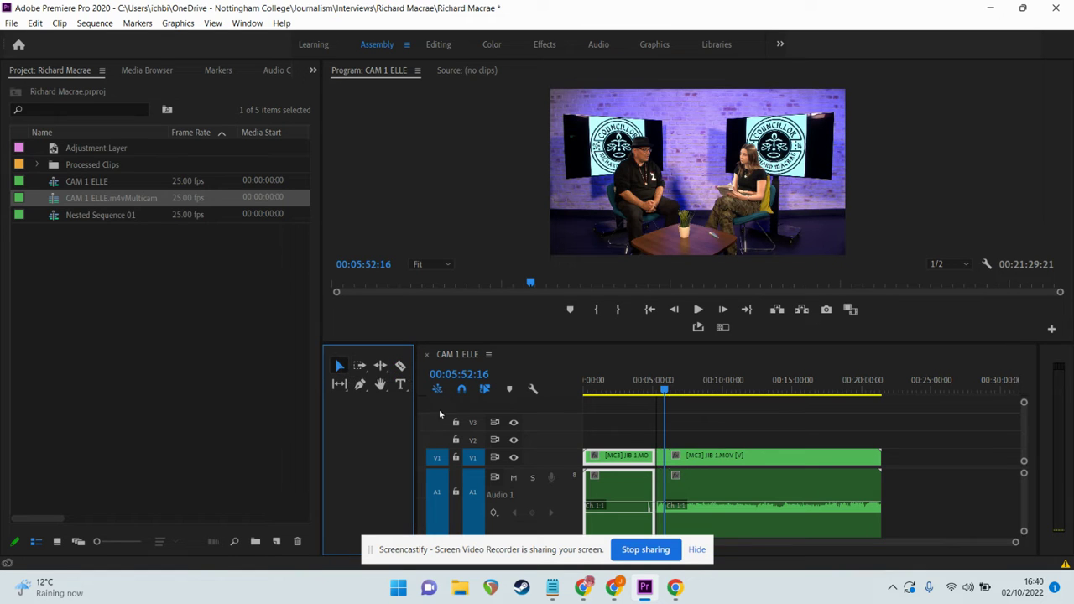
click(660, 473)
click(662, 462)
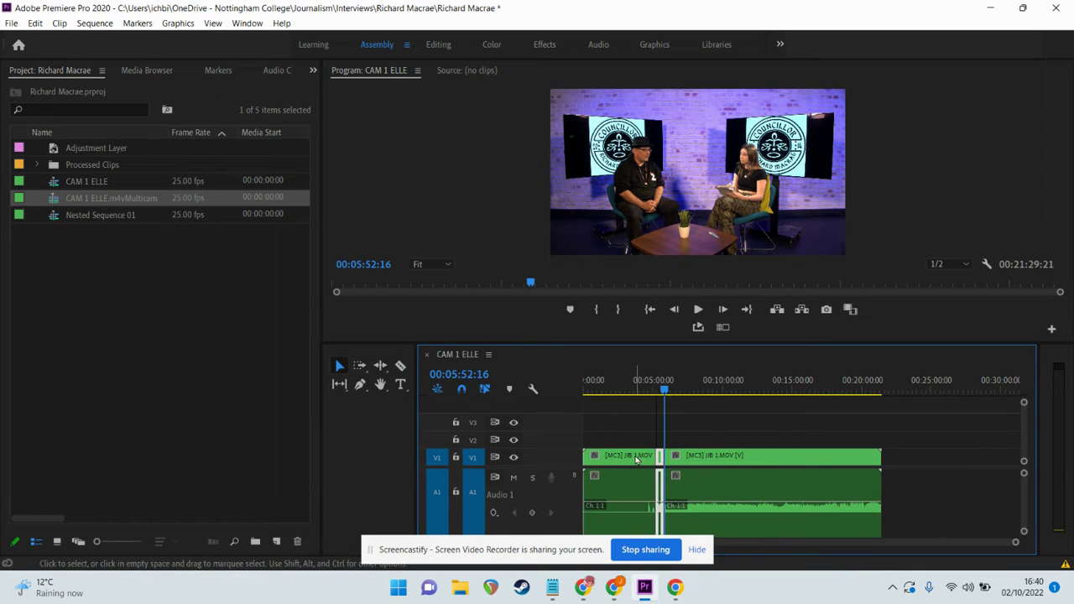
click(636, 459)
key(Delete)
click(755, 478)
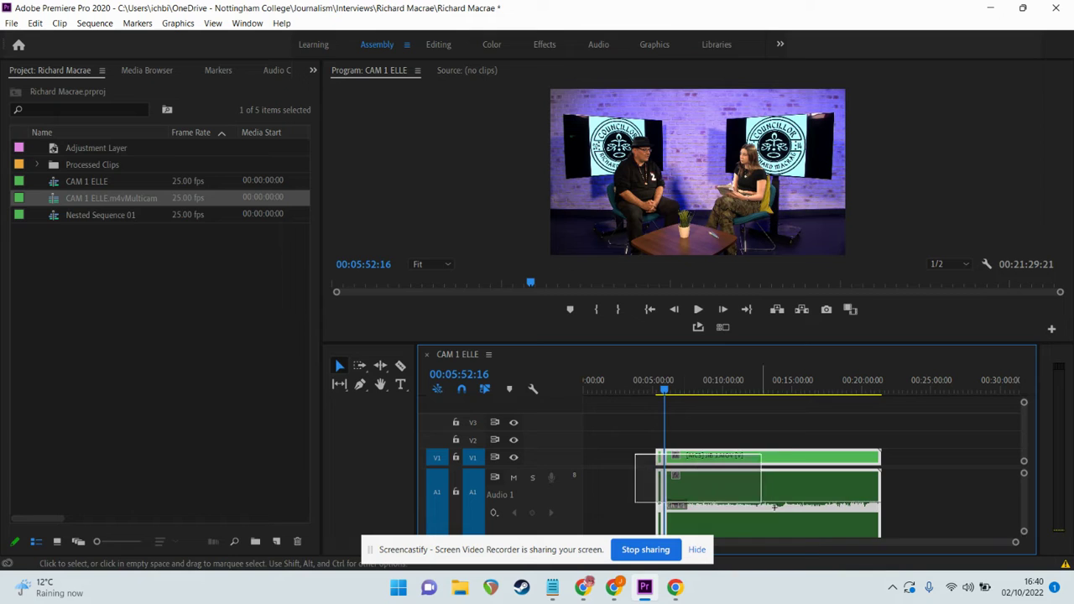
drag(732, 462, 660, 463)
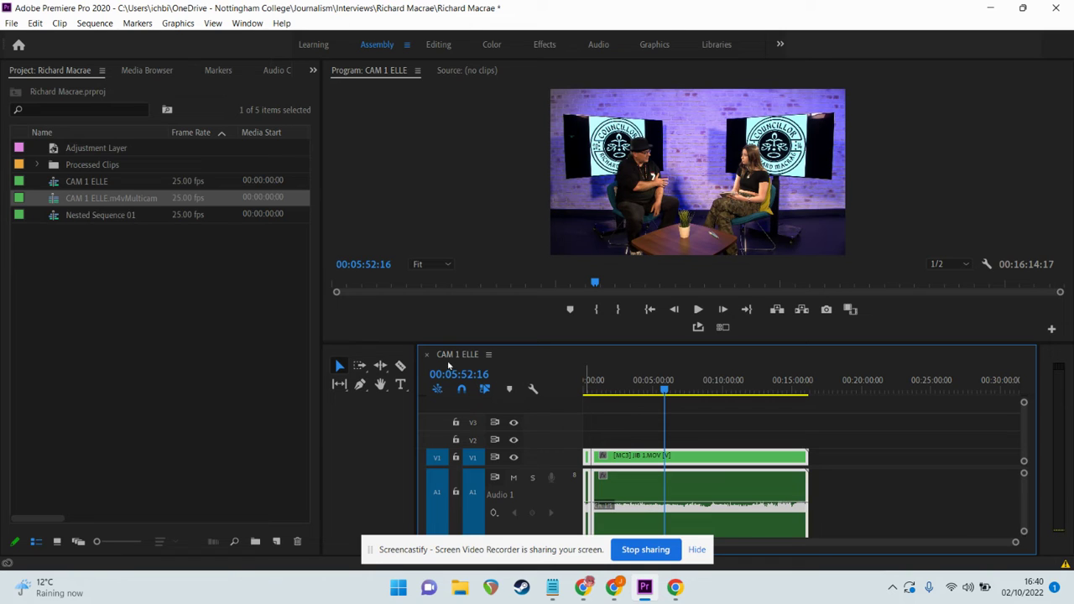
Step: Undo the move and deletion, then delete only the opening clip, leaving a gap
key(ctrl+z)
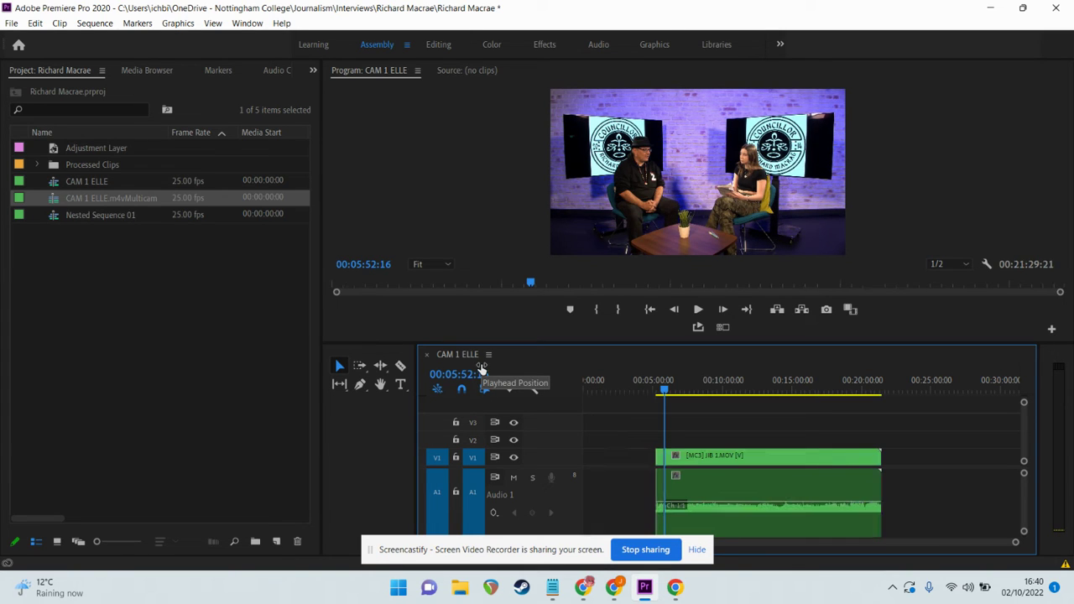
key(ctrl+z)
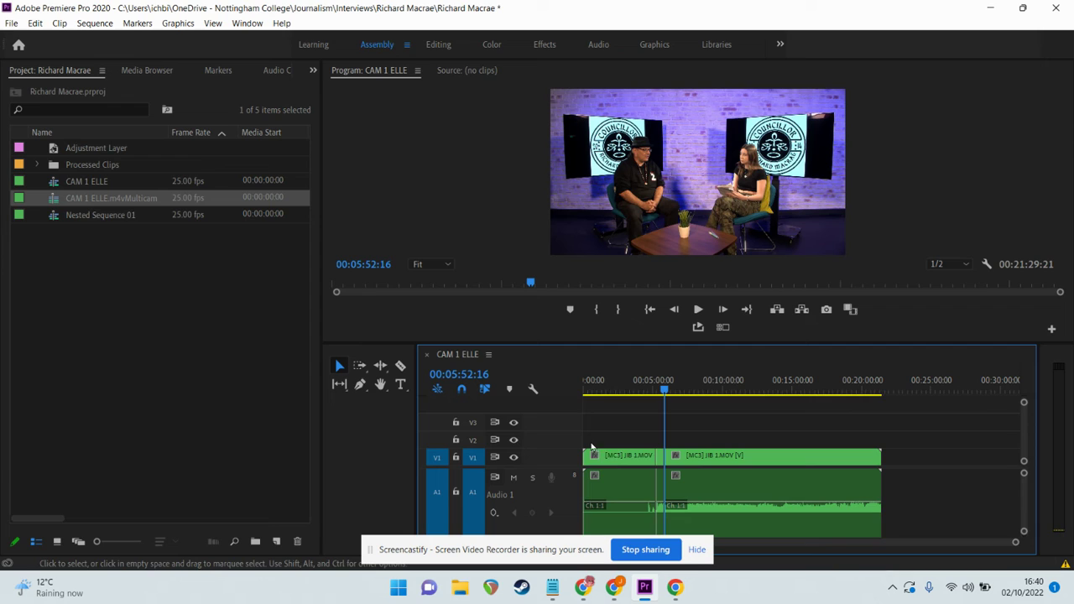
click(617, 458)
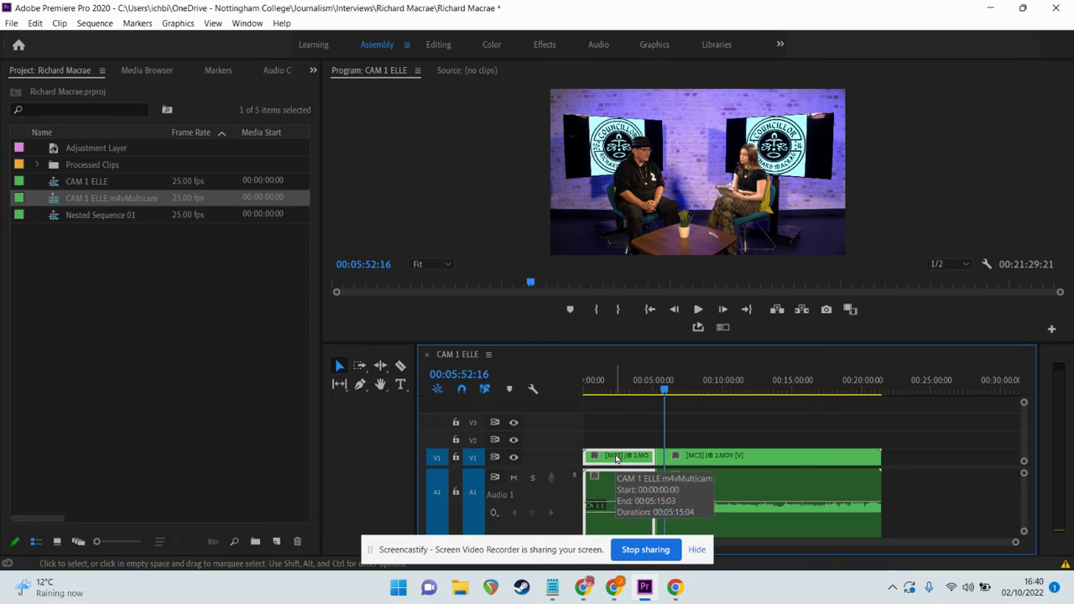
key(Delete)
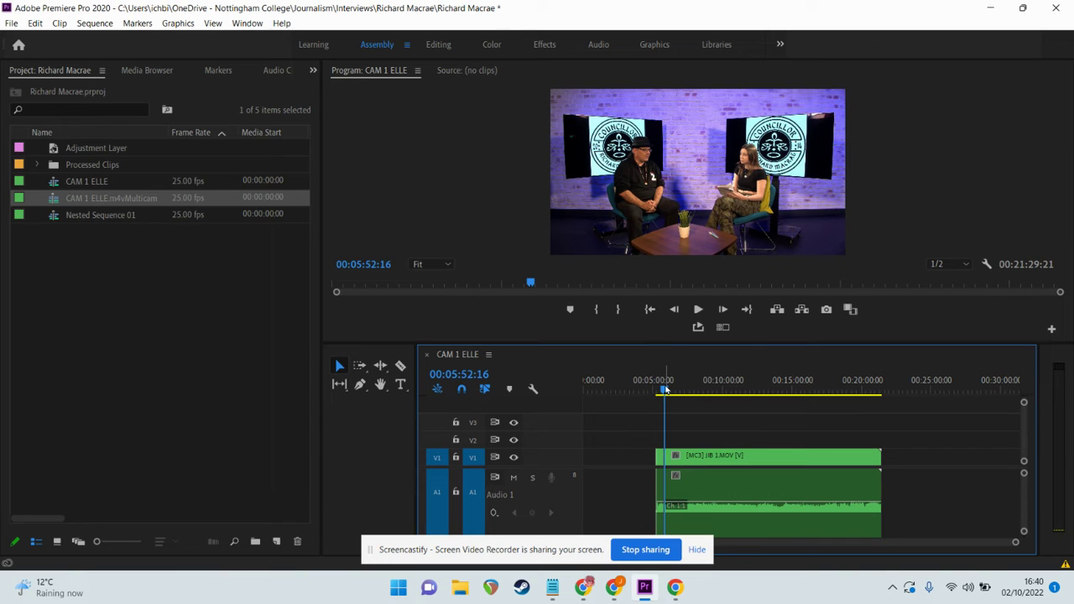
Step: Zoom the timeline in and razor-cut the interview clip at 00:06:12:16
drag(665, 390, 680, 392)
key(equal)
key(equal)
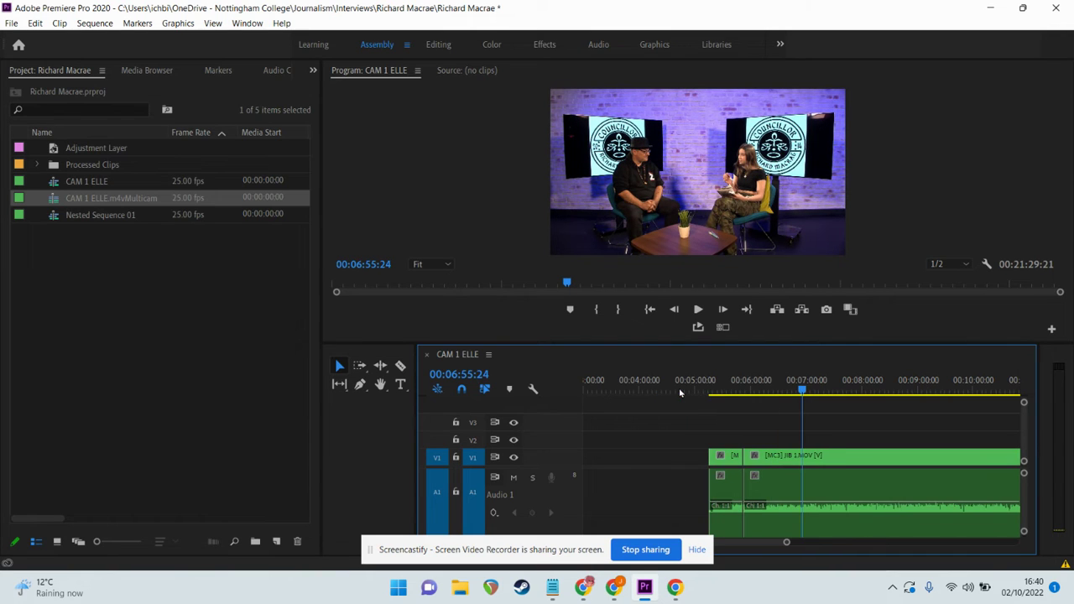
click(794, 392)
drag(793, 395, 762, 396)
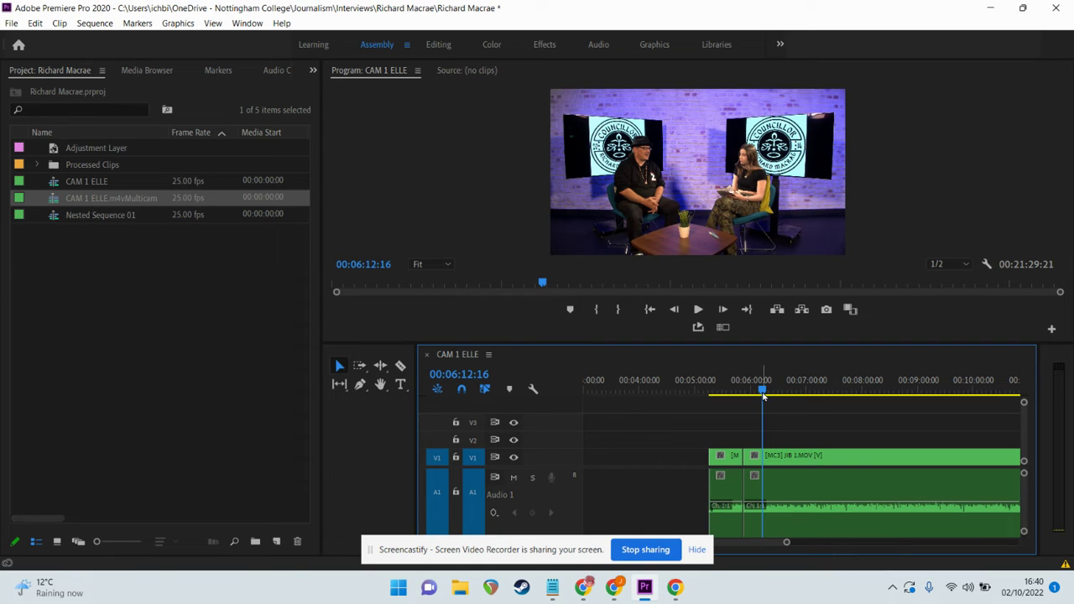
click(400, 367)
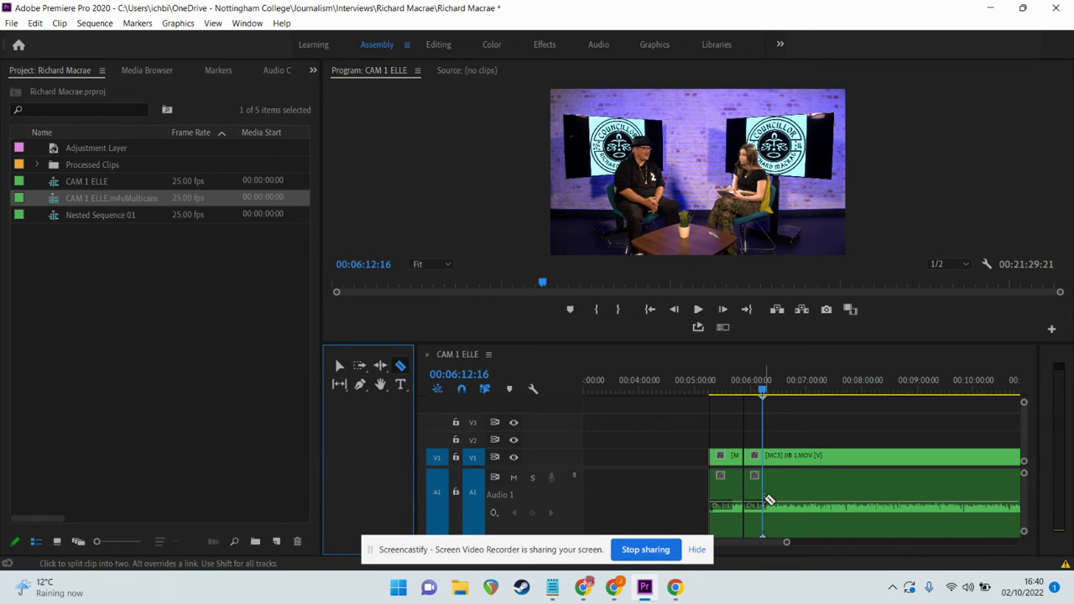
click(770, 501)
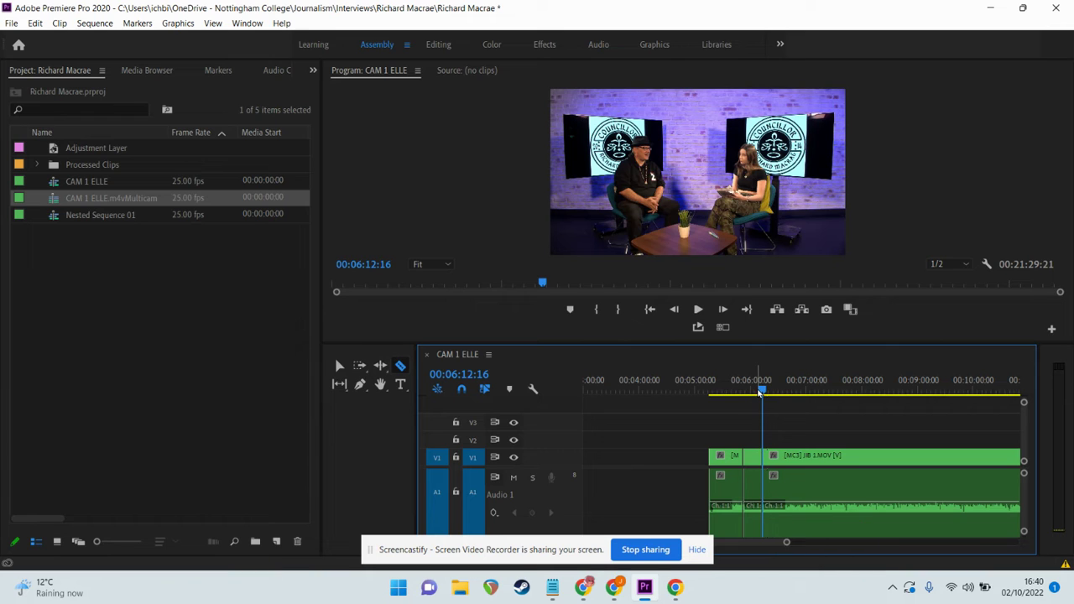
Step: Make a second razor cut at 00:06:37:12 and select the short section between cuts
click(829, 395)
drag(829, 394, 785, 394)
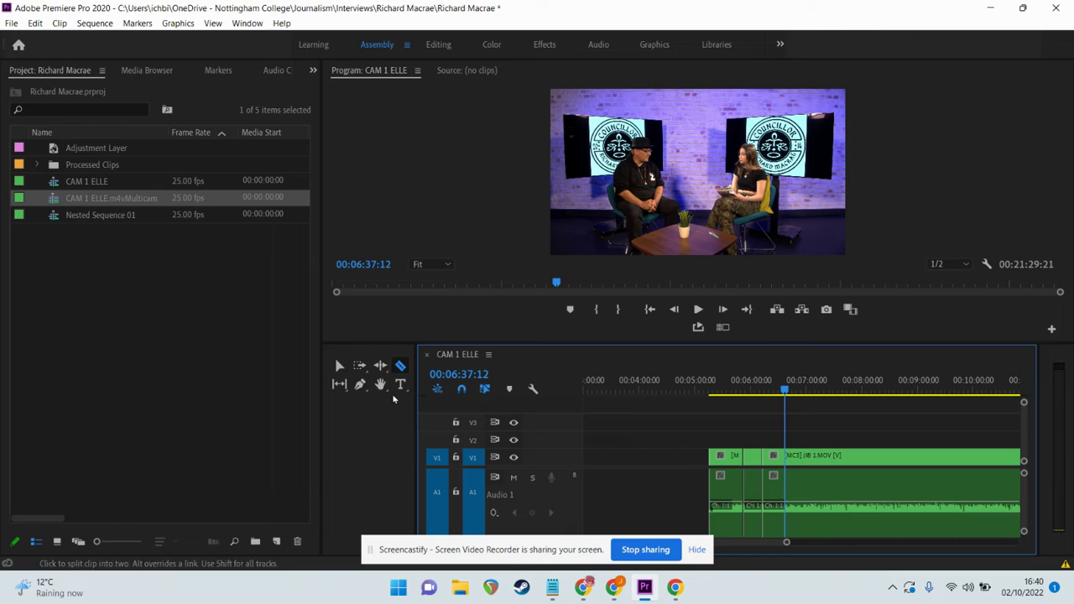
click(398, 367)
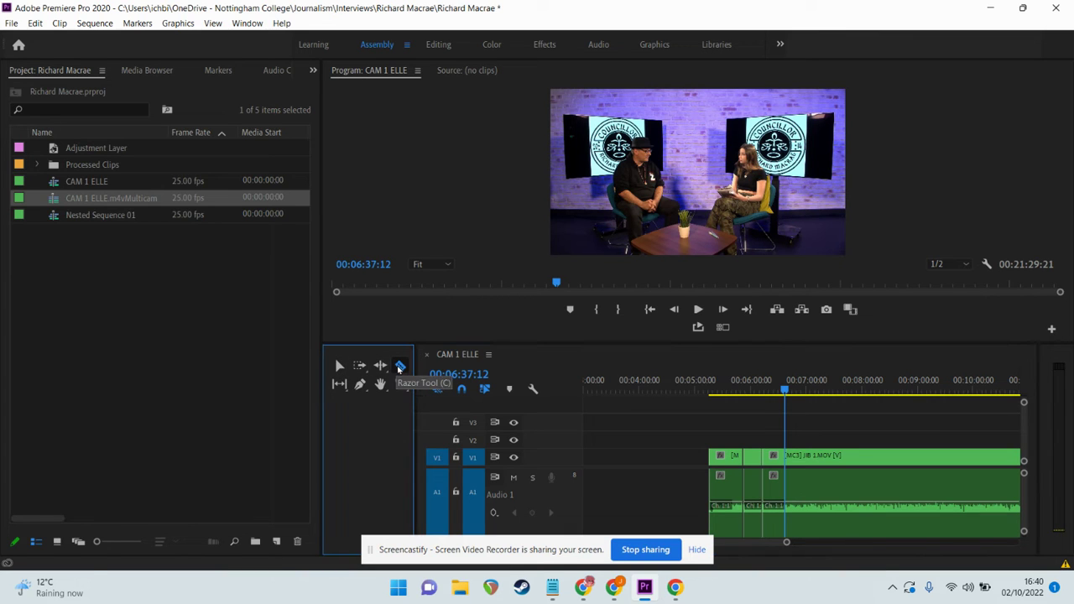
click(792, 500)
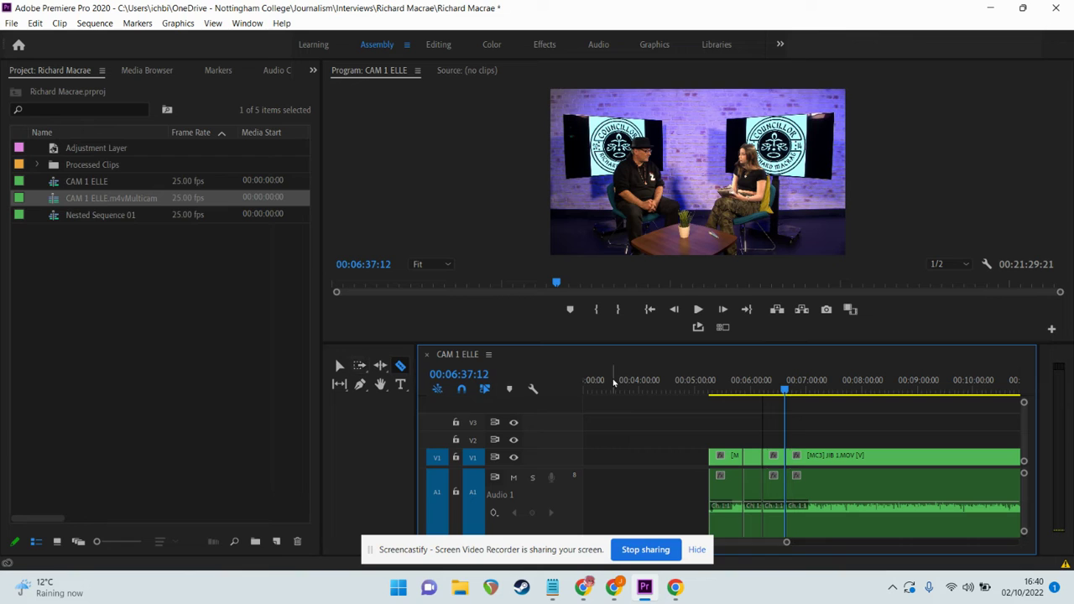
click(339, 364)
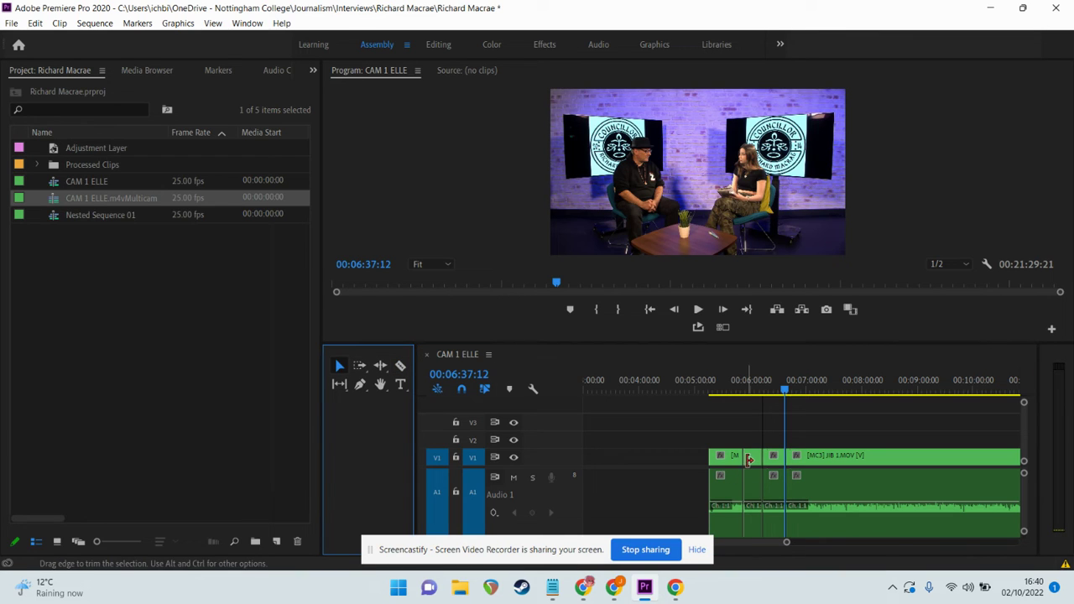
click(751, 461)
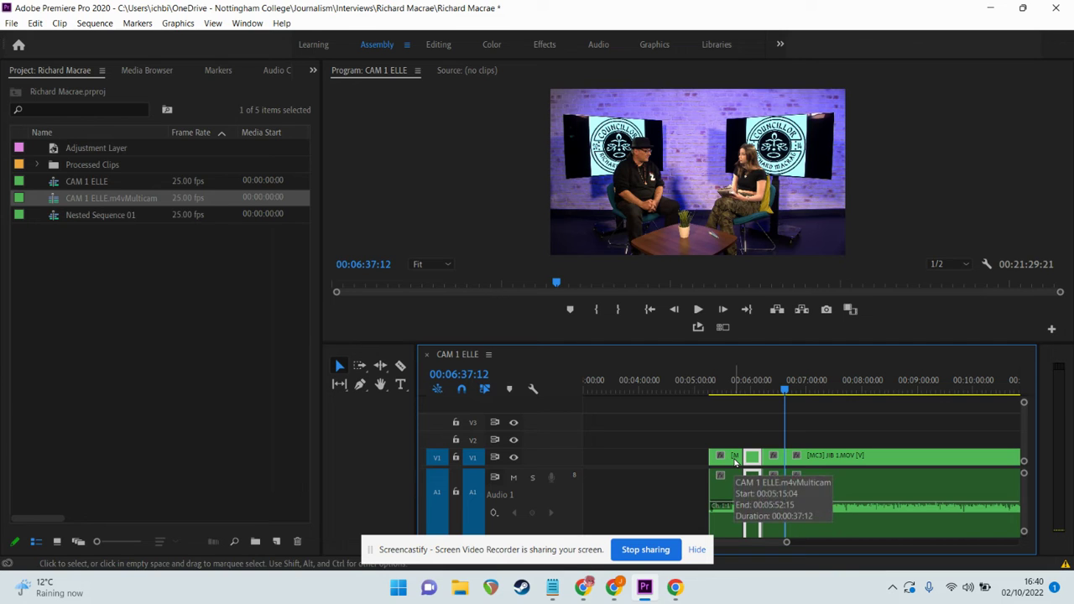
Step: Delete the short unwanted section, nudge the following clip, and zoom out
click(340, 367)
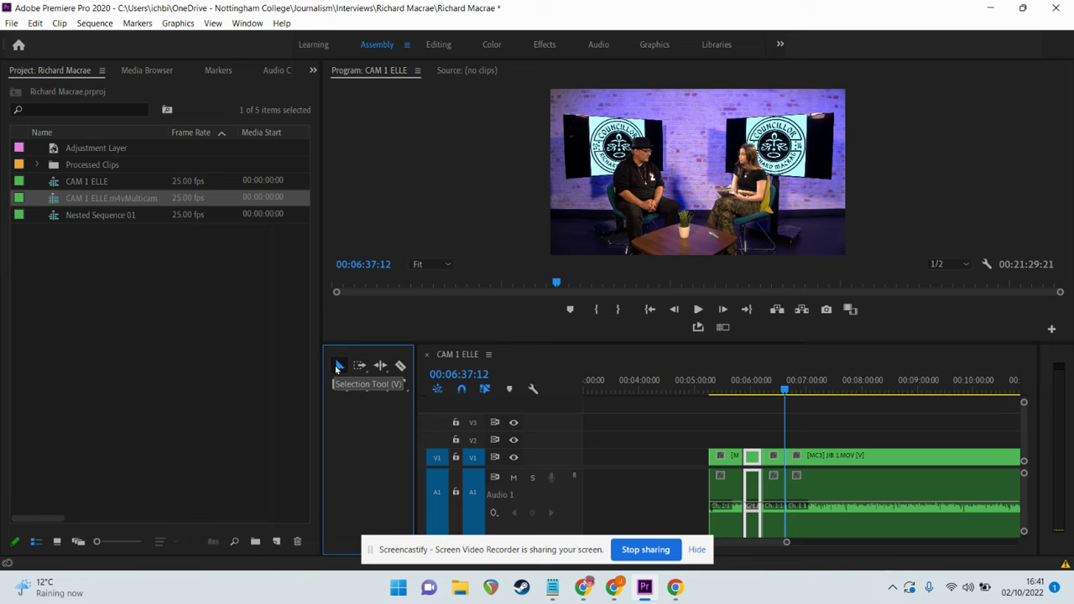
click(754, 464)
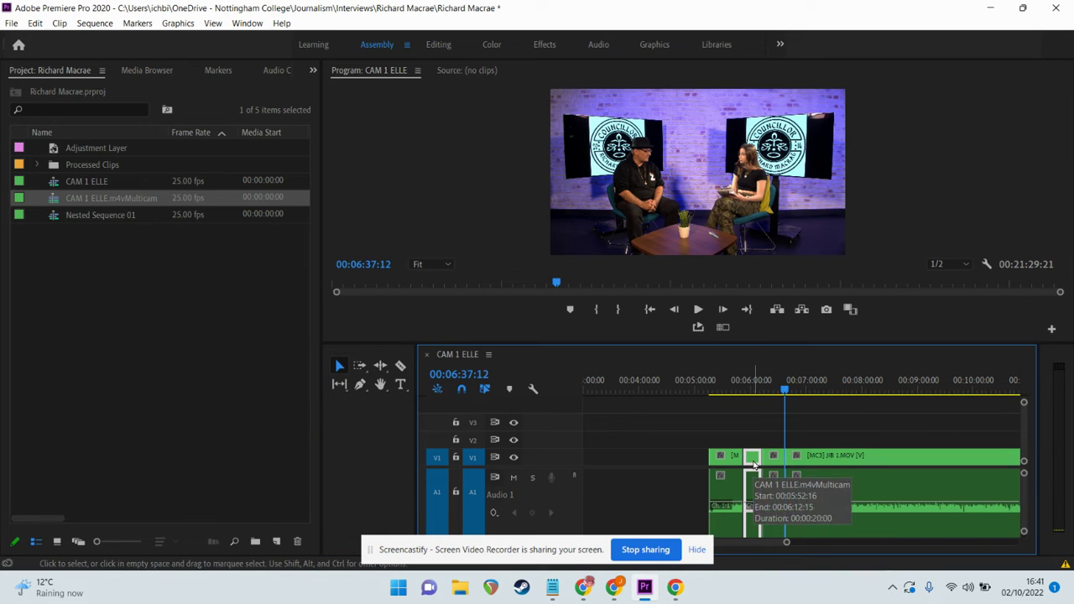
key(Delete)
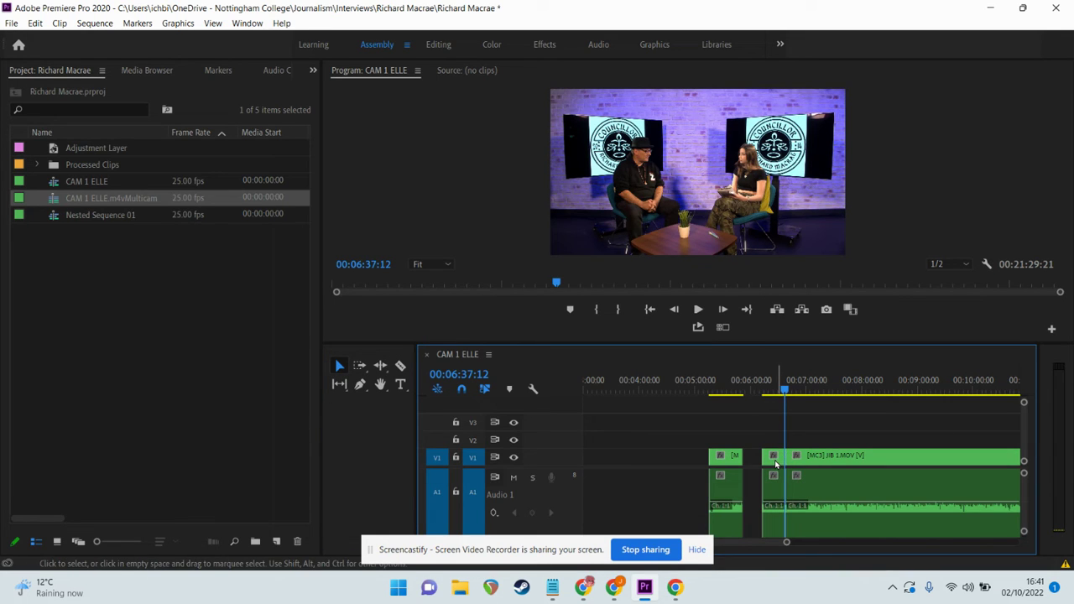
mouse_move(775, 459)
mouse_down()
mouse_move(765, 466)
mouse_move(776, 468)
mouse_up()
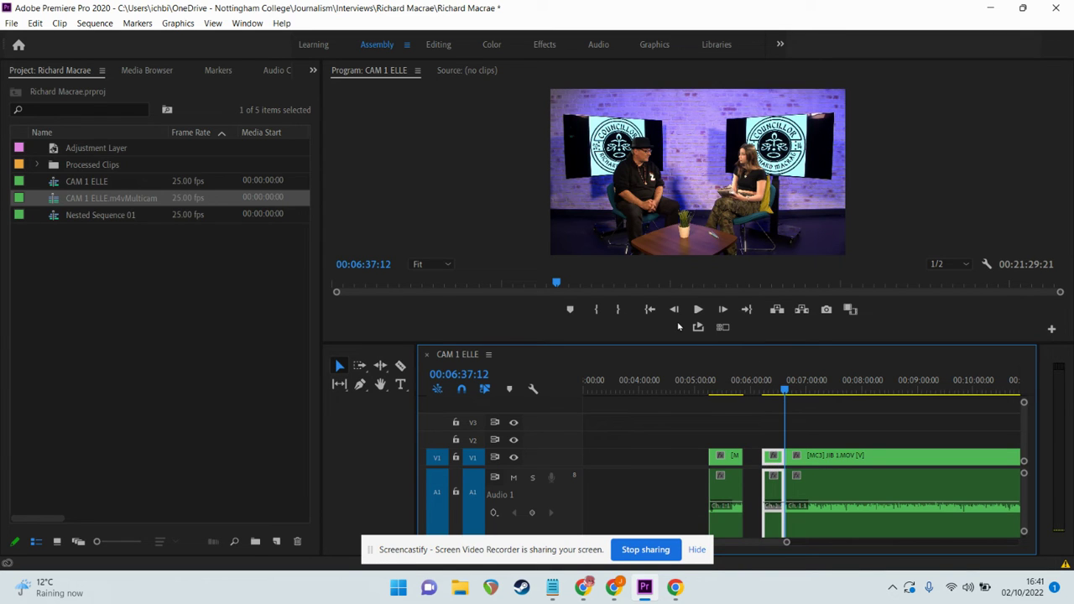
key(minus)
key(minus)
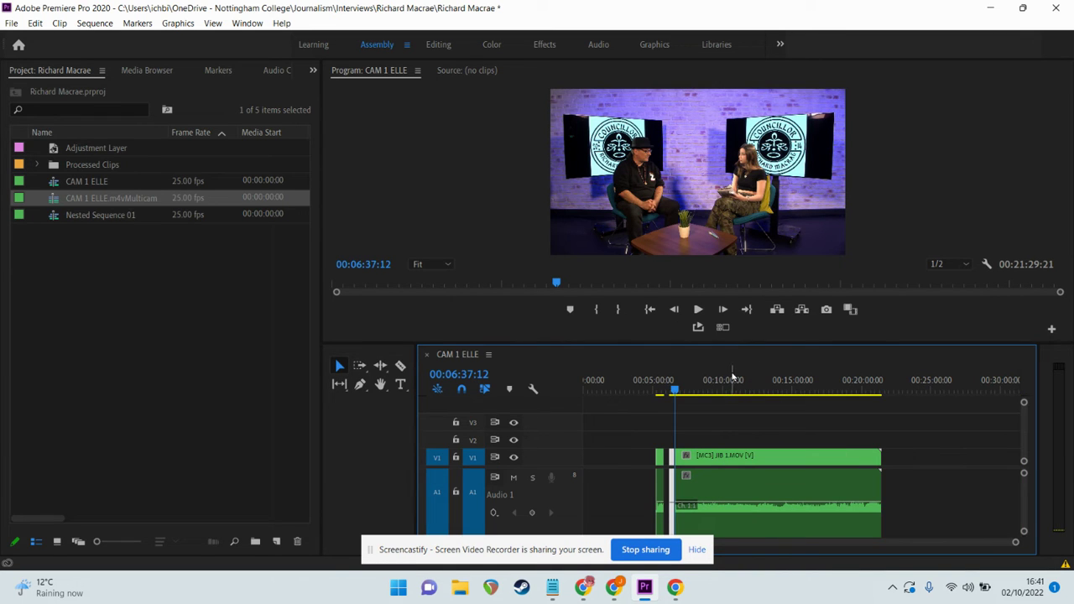
Step: Cut the interview at 00:08:38, 00:12:06:10, 00:14:22:01 and 00:17:47:00
drag(674, 394, 719, 393)
key(2)
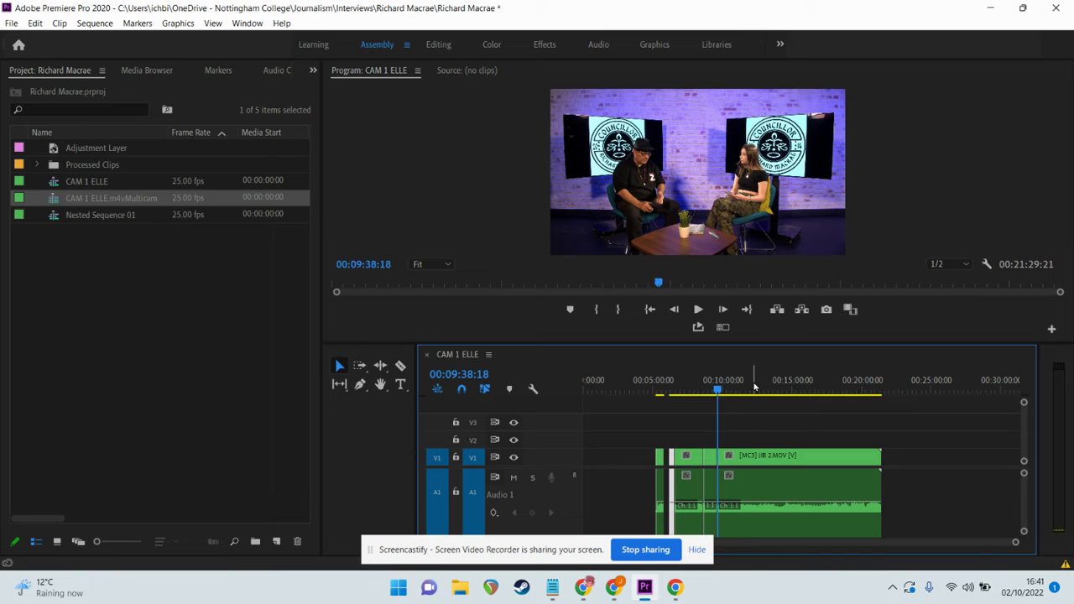
click(752, 387)
key(ctrl+k)
click(782, 390)
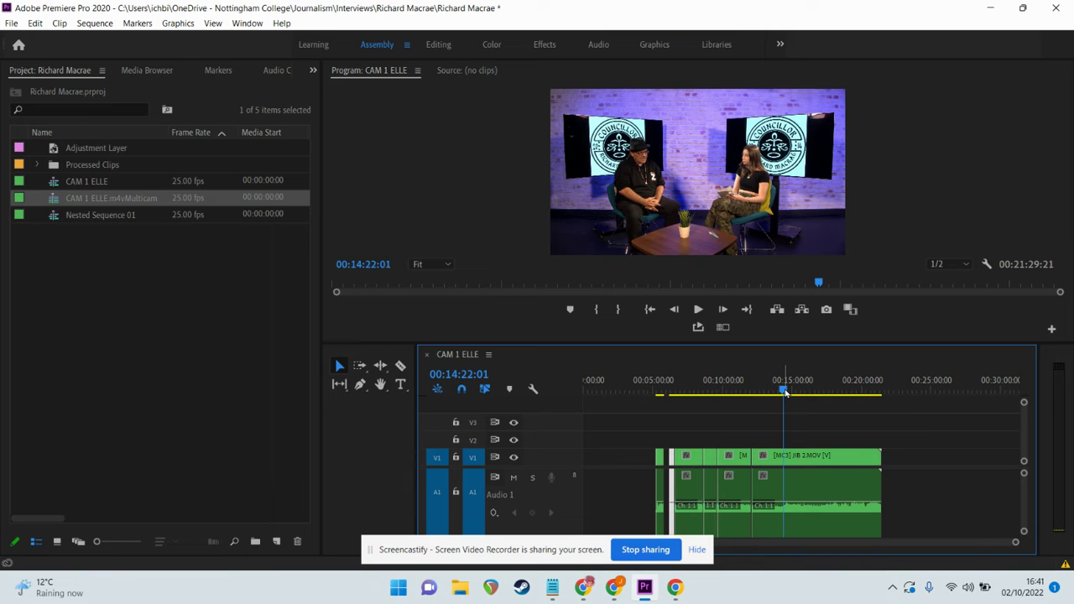
key(ctrl+k)
click(830, 390)
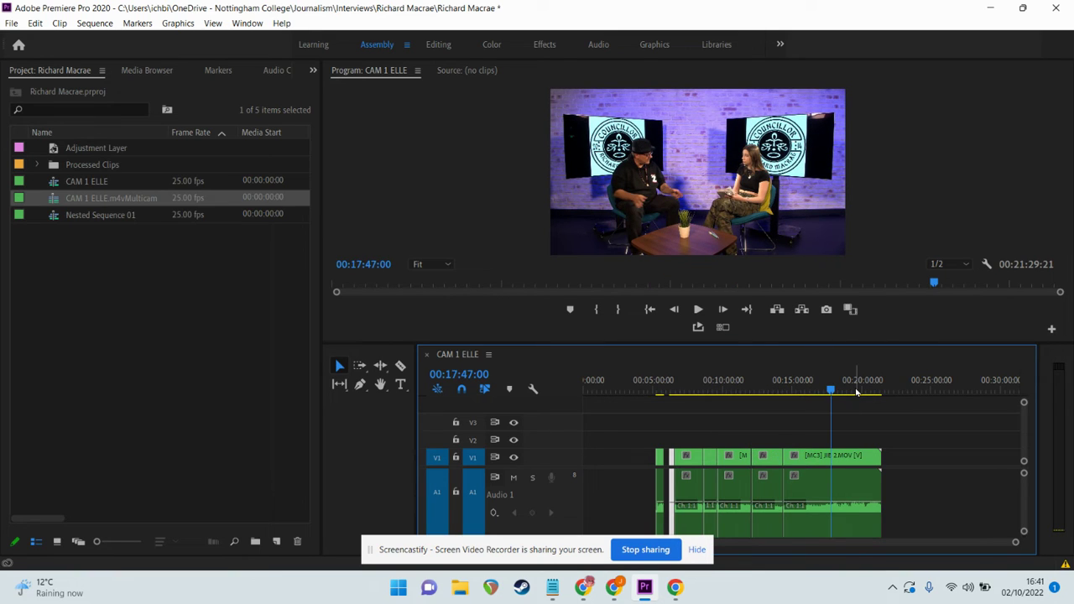
key(ctrl+k)
click(855, 390)
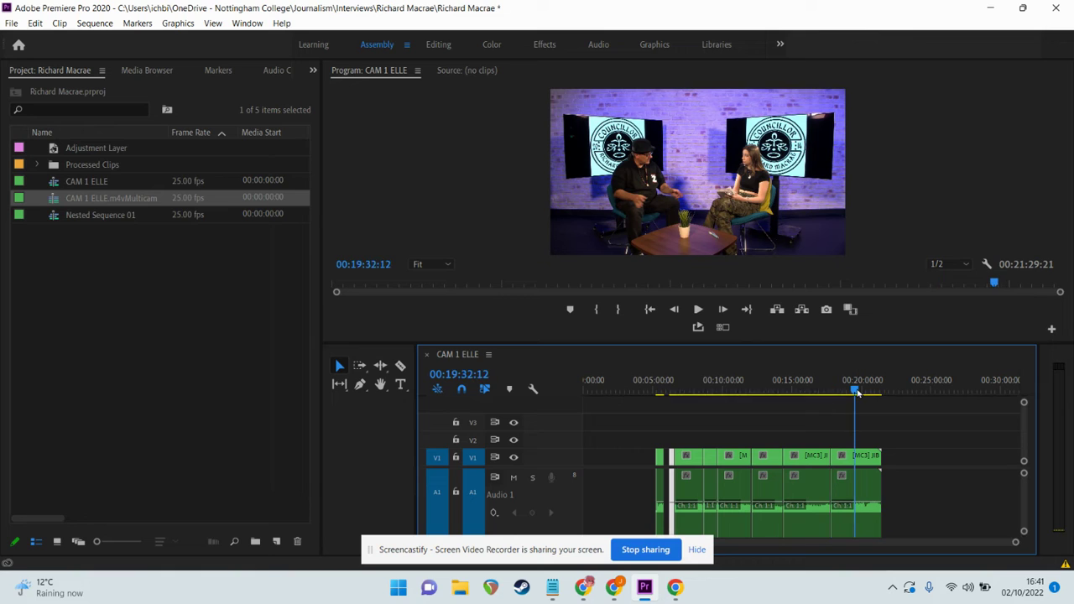
click(869, 388)
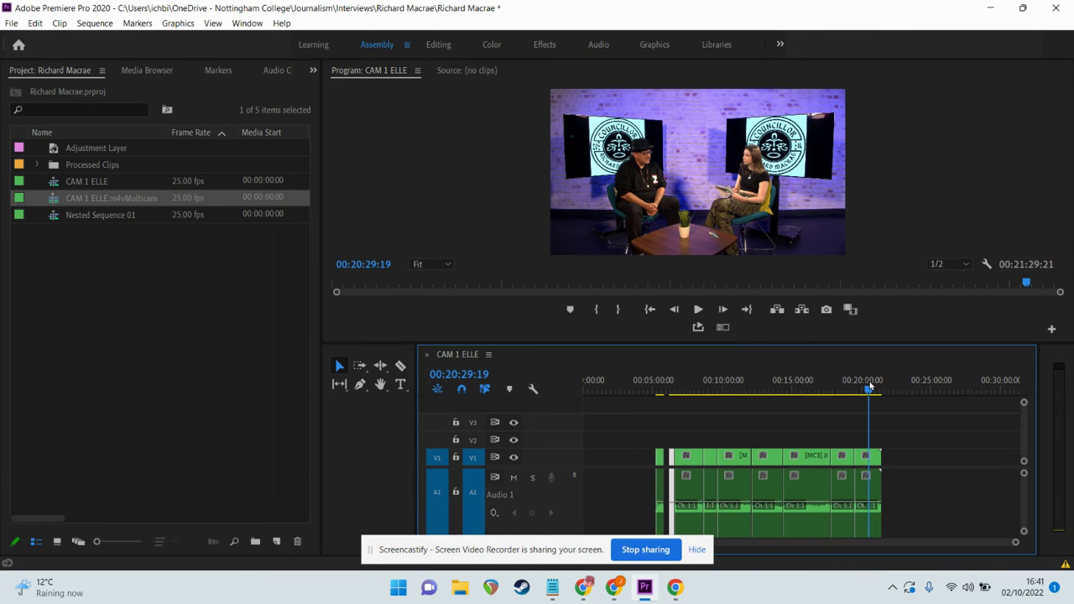
Step: Delete the four unwanted sections between the kept clips, including the narrow one near 00:20
click(692, 463)
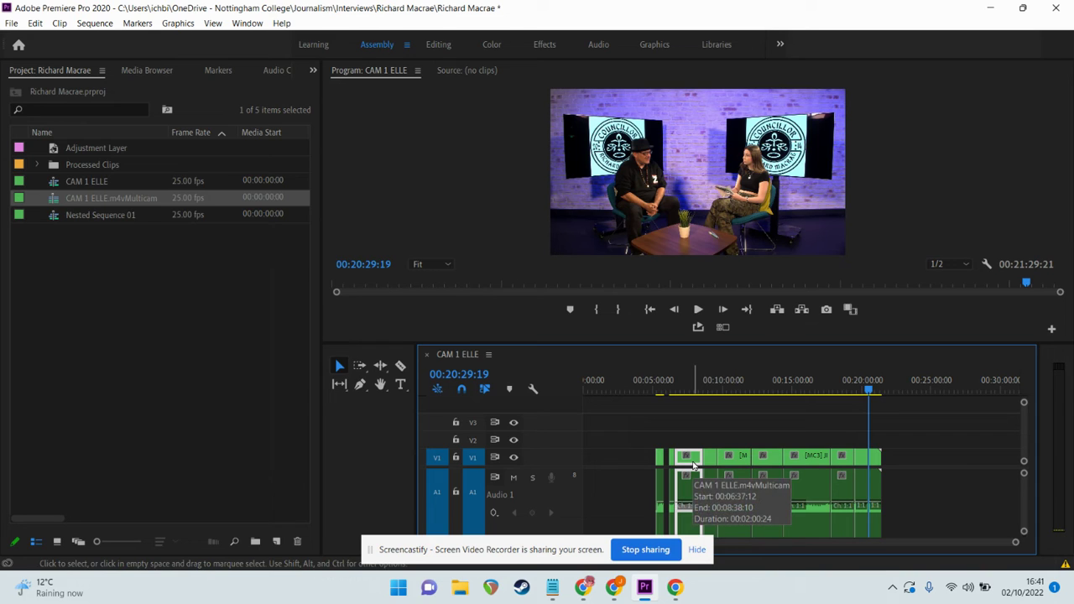
key(Delete)
click(734, 460)
key(Delete)
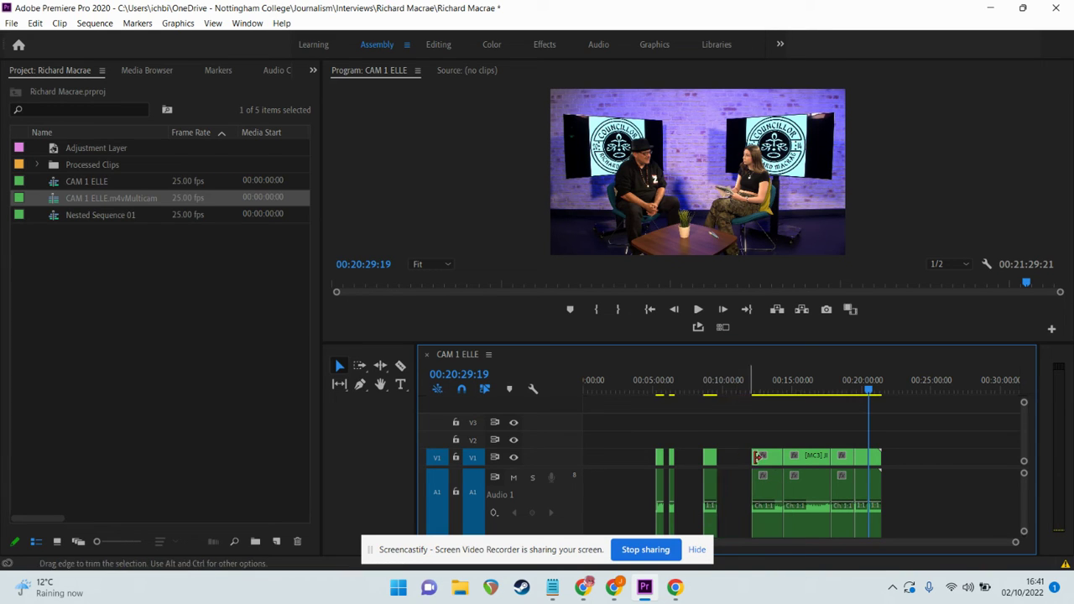
click(805, 468)
key(Delete)
click(860, 463)
key(Delete)
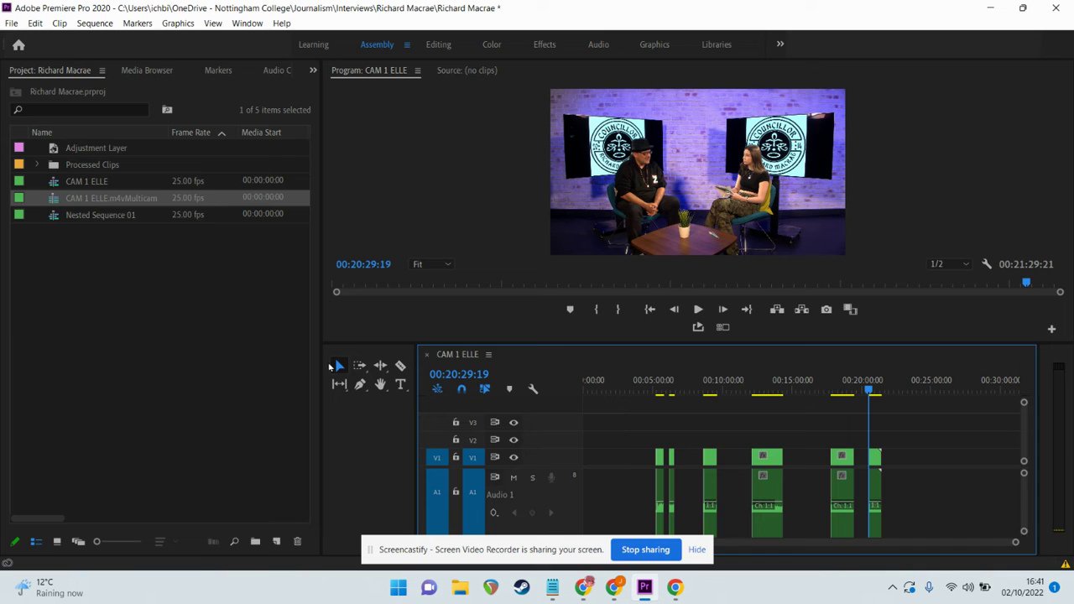
Step: Slide the 00:15 and 00:18 clips left into the block, move the 00:05 clip after it, and marquee-select all
click(774, 458)
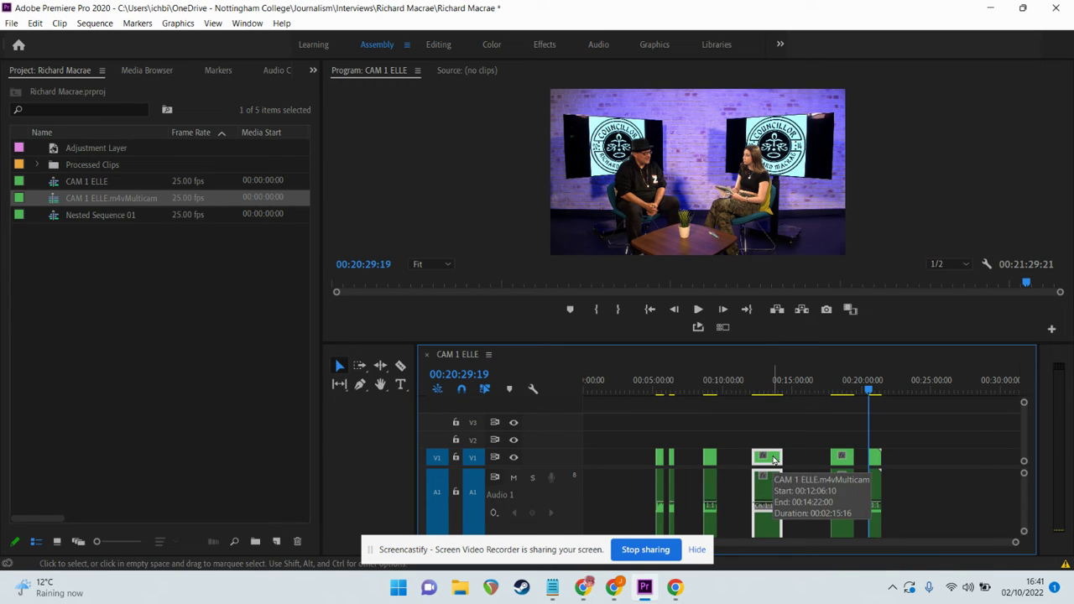
mouse_move(755, 461)
mouse_down()
mouse_move(712, 458)
mouse_move(768, 466)
mouse_move(759, 463)
mouse_up()
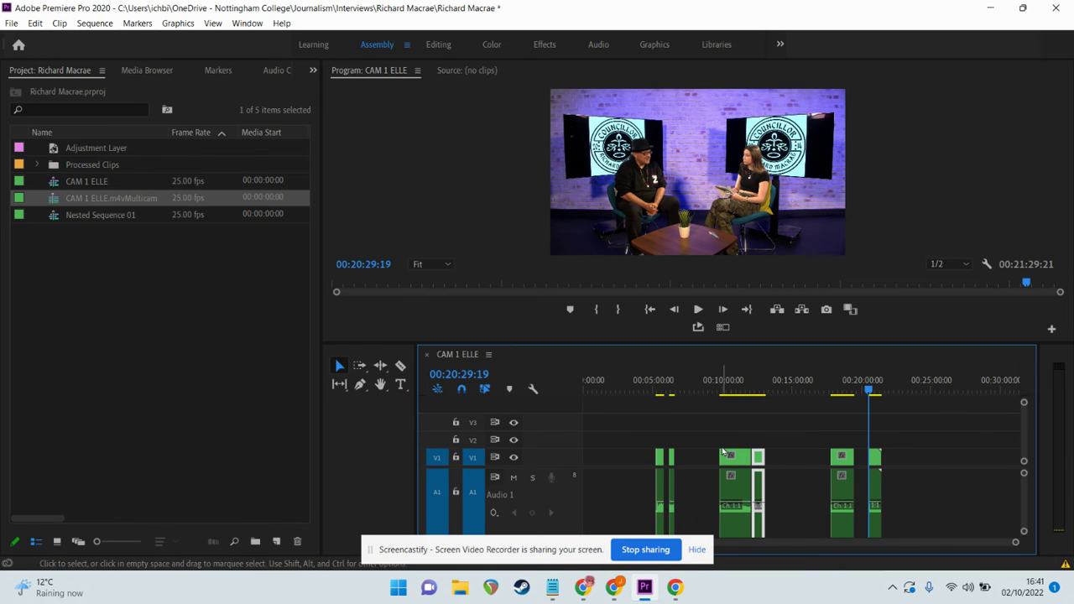
click(839, 457)
drag(839, 457, 764, 456)
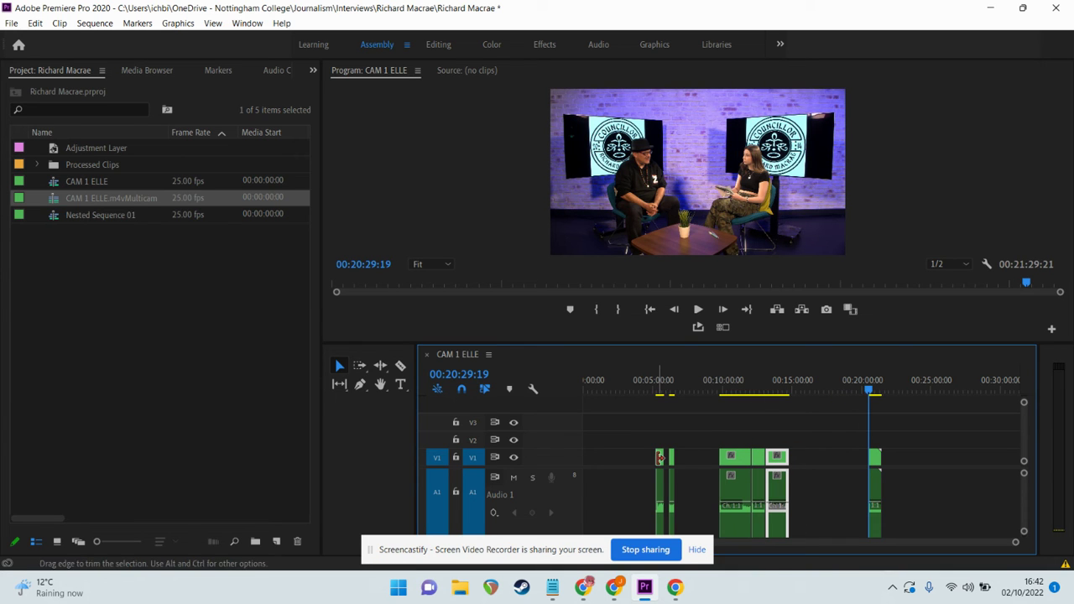
drag(660, 457, 803, 475)
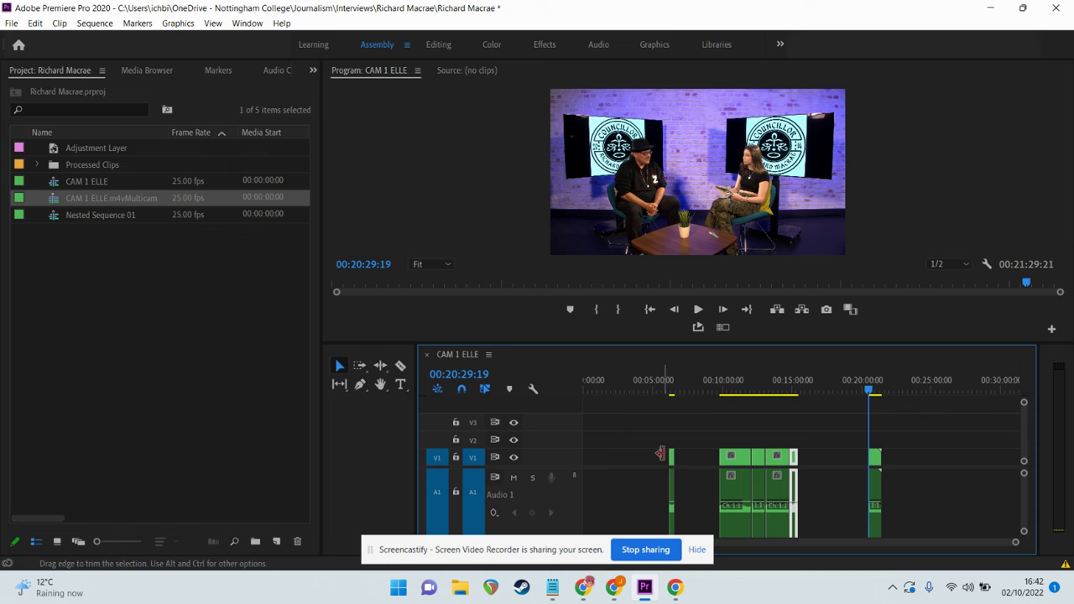
mouse_move(666, 457)
mouse_down()
mouse_move(852, 465)
mouse_move(810, 461)
mouse_up()
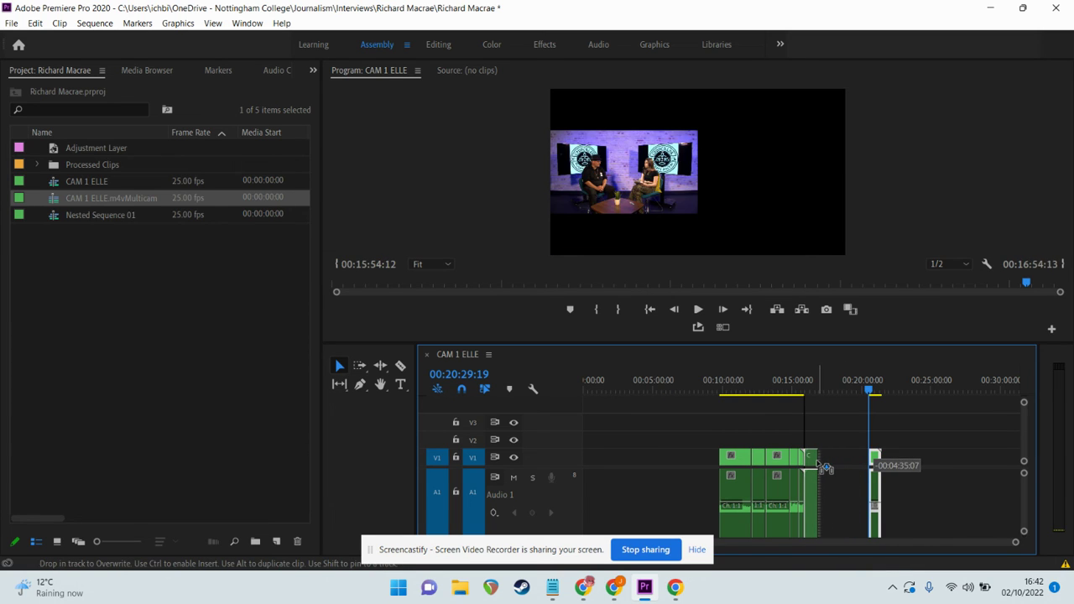
drag(852, 517, 576, 474)
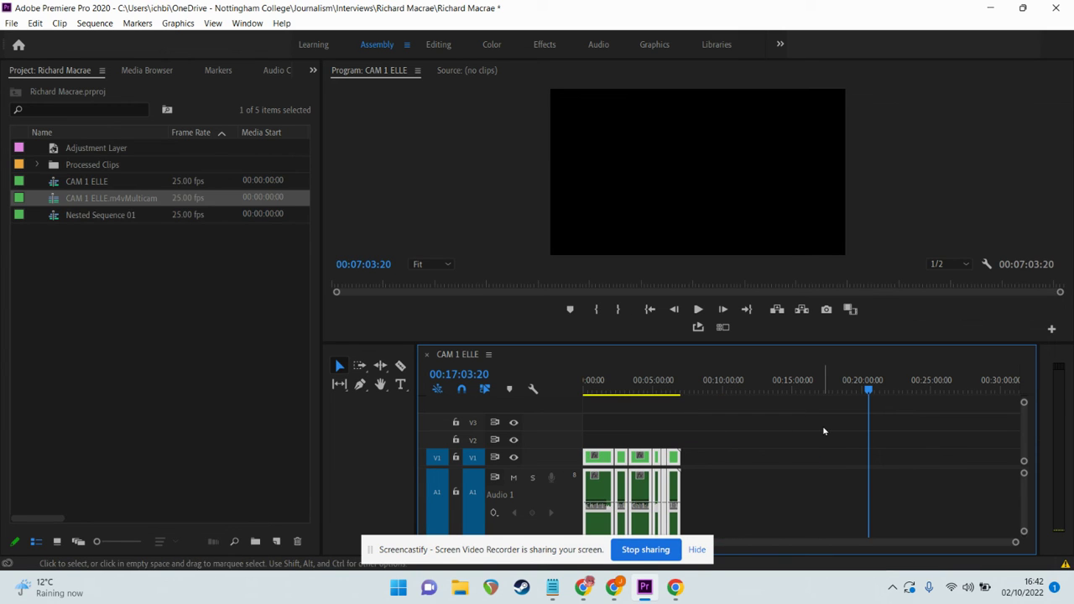
Step: Jump to the end of the edited sequence at 00:07:03:20
key(End)
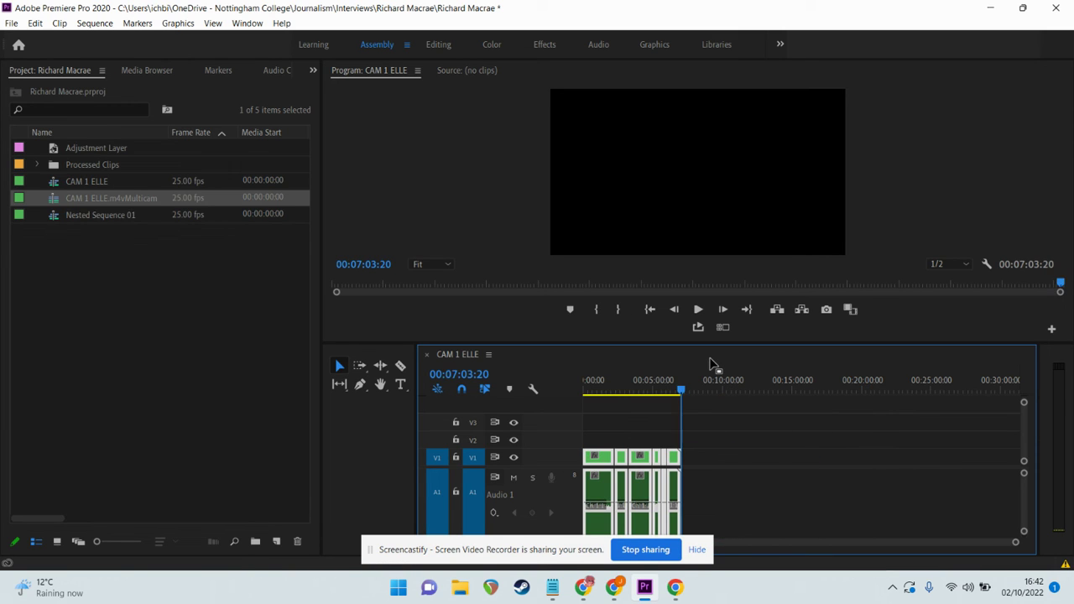